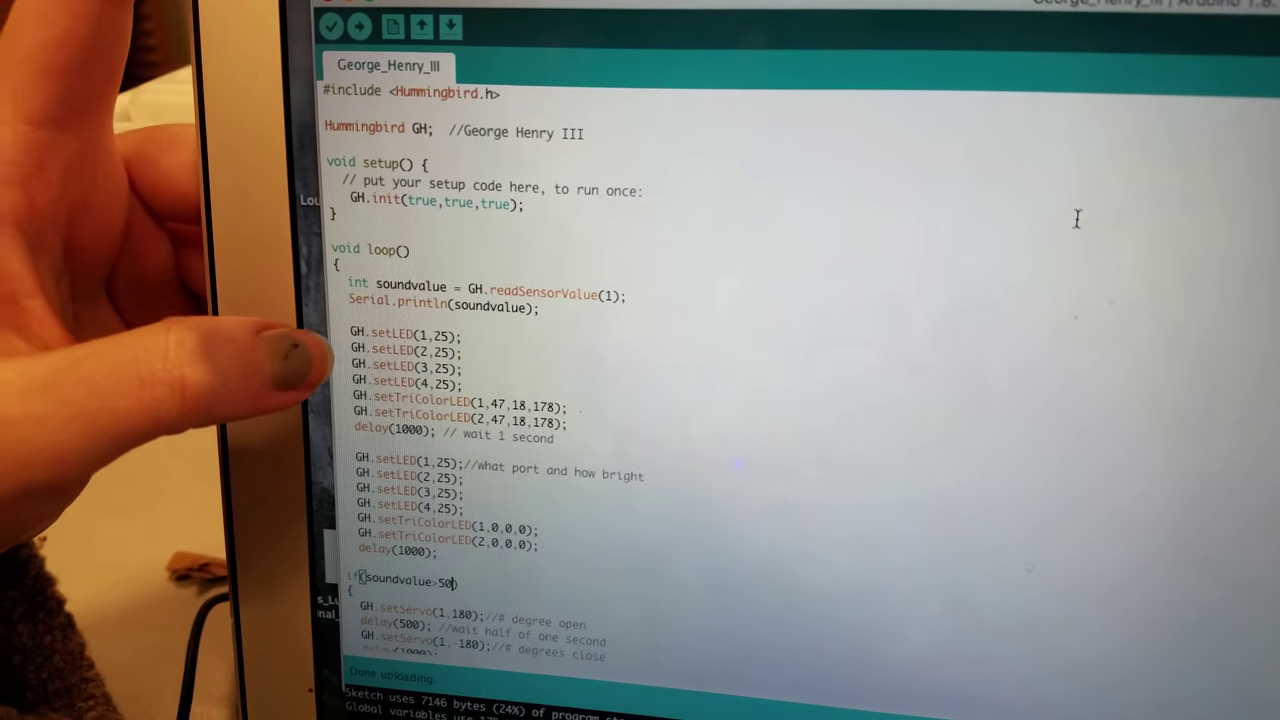
{"action": "scroll", "coordinate": [1077, 219], "scroll_direction": "down", "scroll_amount": 1}
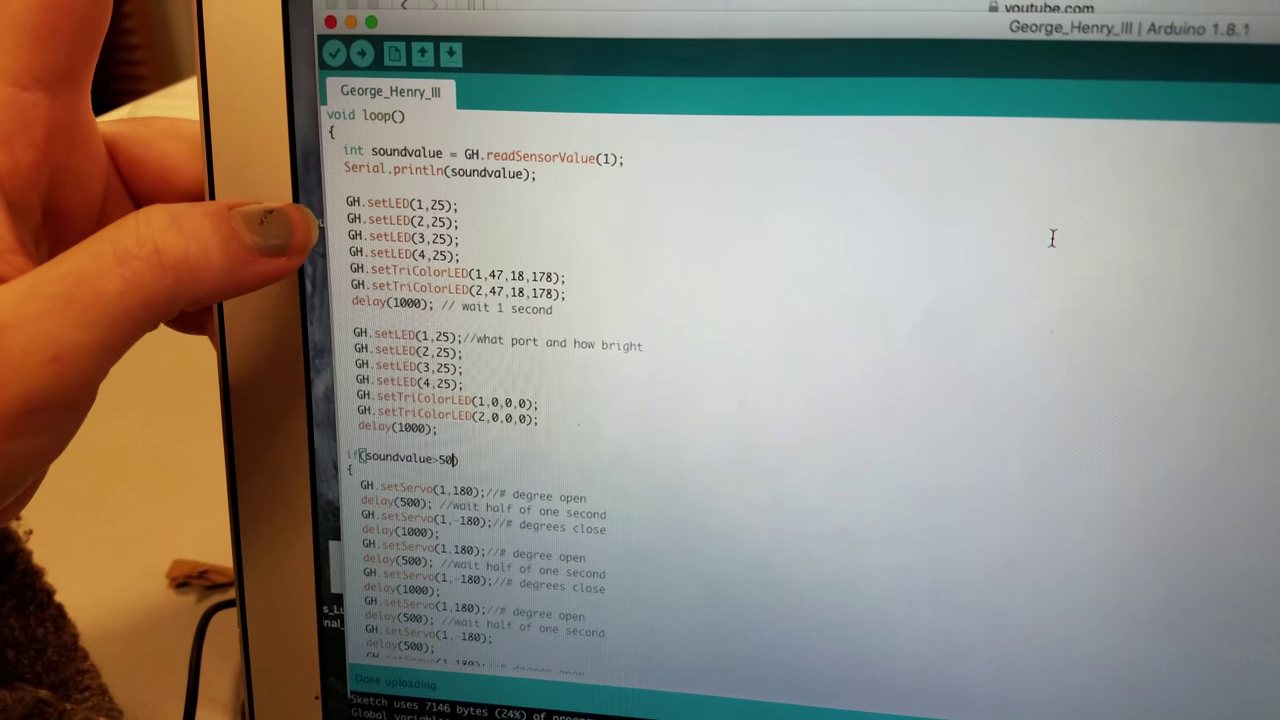
{"action": "scroll", "coordinate": [1058, 236], "scroll_direction": "down", "scroll_amount": 1}
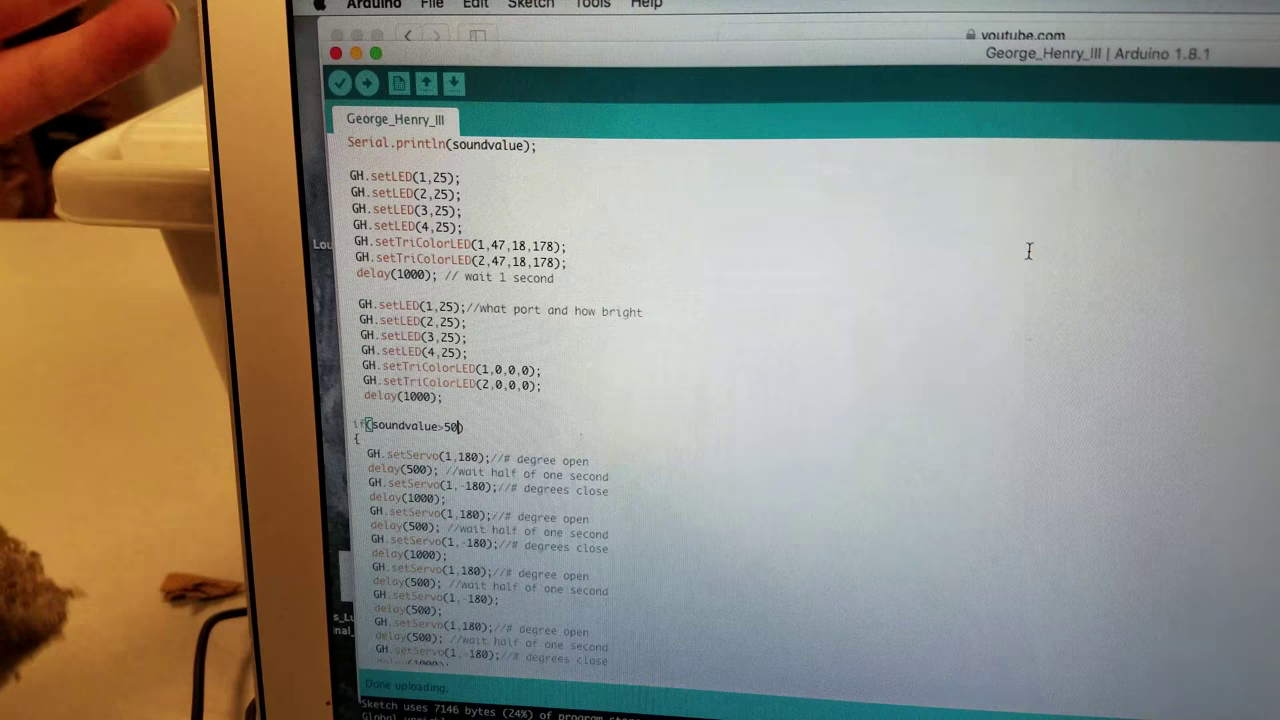
{"action": "scroll", "coordinate": [1027, 254], "scroll_direction": "down", "scroll_amount": 2}
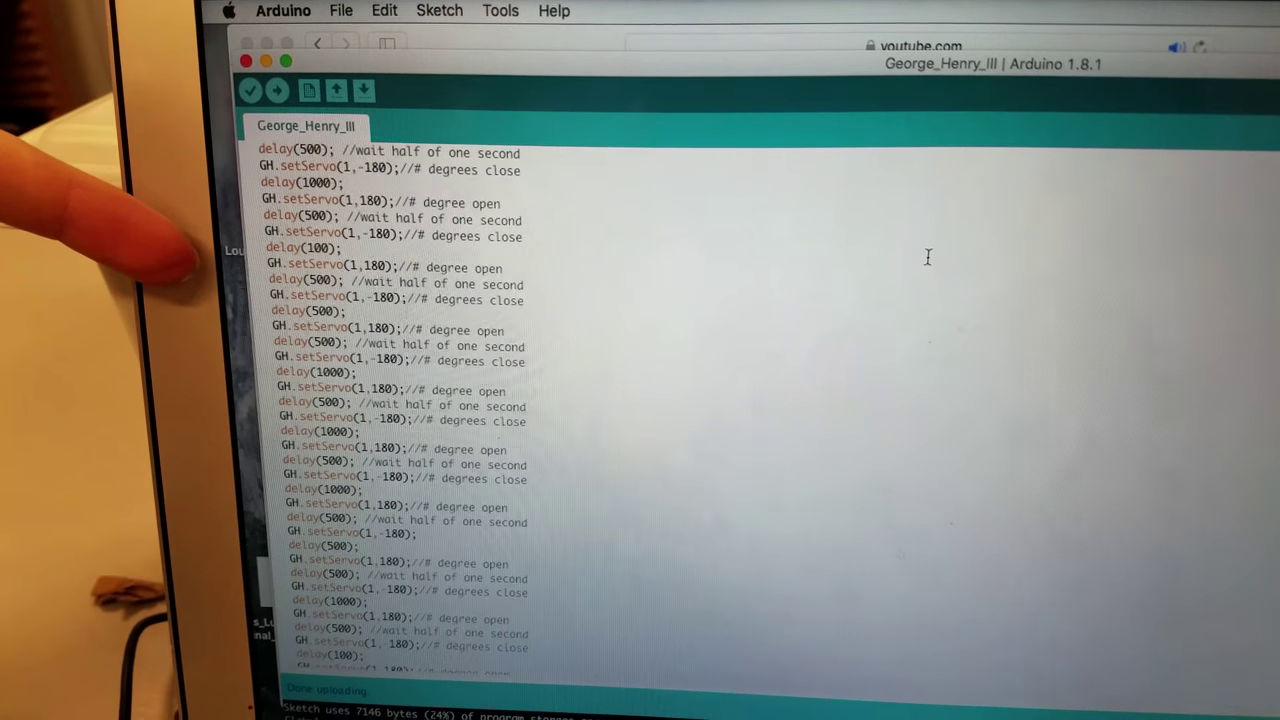
{"action": "scroll", "coordinate": [920, 246], "scroll_direction": "up", "scroll_amount": 3}
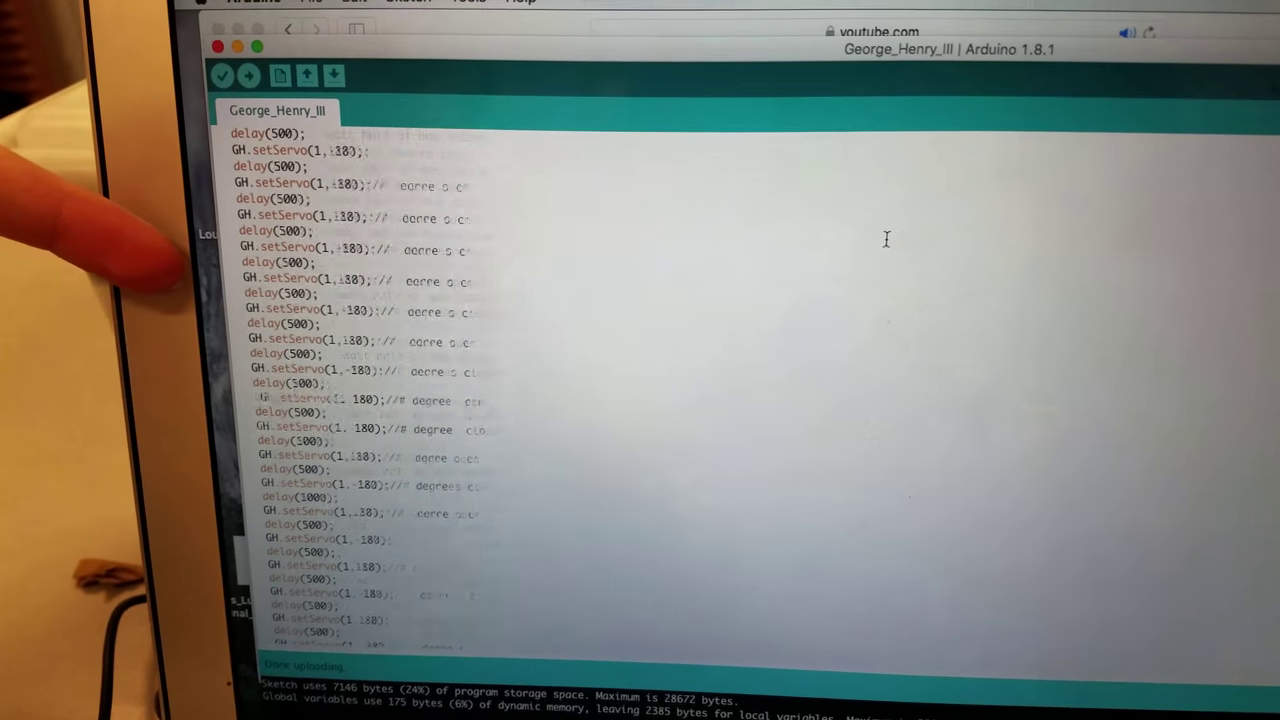